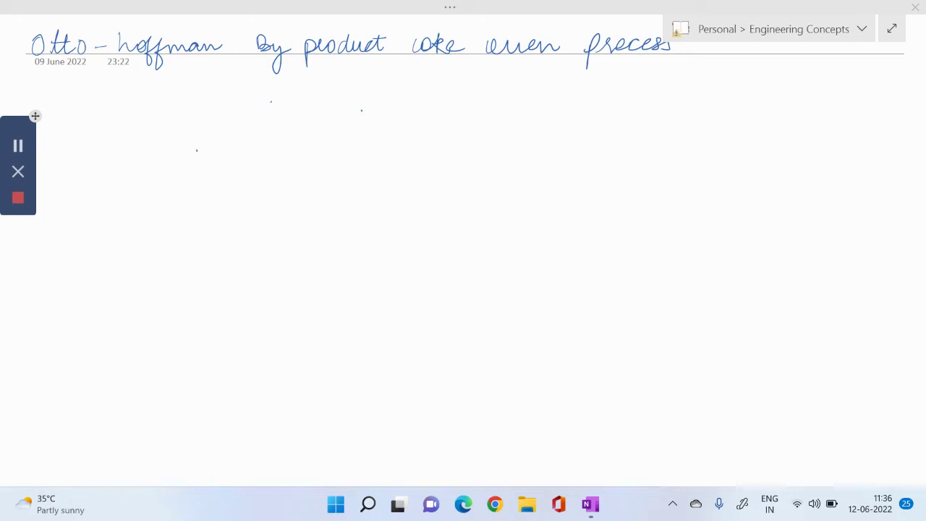
Handwrite 'more developed, modern oven' under the Otto-Hoffman title and begin the 'By' line.
mouse_move(208, 92)
mouse_down()
mouse_move(261, 106)
mouse_move(311, 85)
mouse_move(327, 97)
mouse_move(391, 91)
mouse_move(403, 77)
mouse_up()
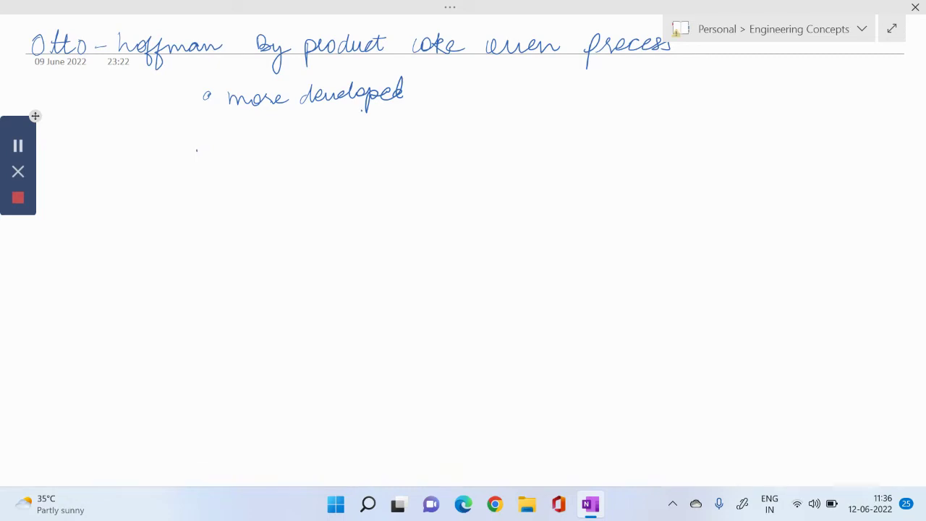
mouse_move(432, 100)
mouse_down()
mouse_move(524, 81)
mouse_move(536, 93)
mouse_move(651, 83)
mouse_up()
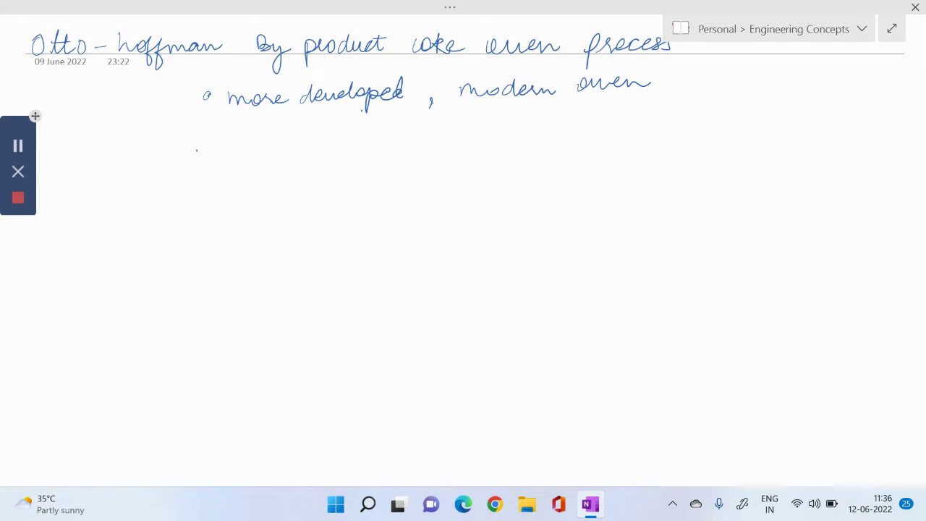
mouse_move(94, 132)
mouse_down()
mouse_move(105, 149)
mouse_move(119, 145)
mouse_move(116, 168)
mouse_up()
Handwrite 'By products – coal gas, ammonia, tar' on the new line.
drag(135, 137, 313, 142)
mouse_move(317, 123)
mouse_down()
mouse_move(320, 142)
mouse_move(334, 139)
mouse_move(333, 158)
mouse_move(362, 142)
mouse_up()
drag(379, 140, 377, 148)
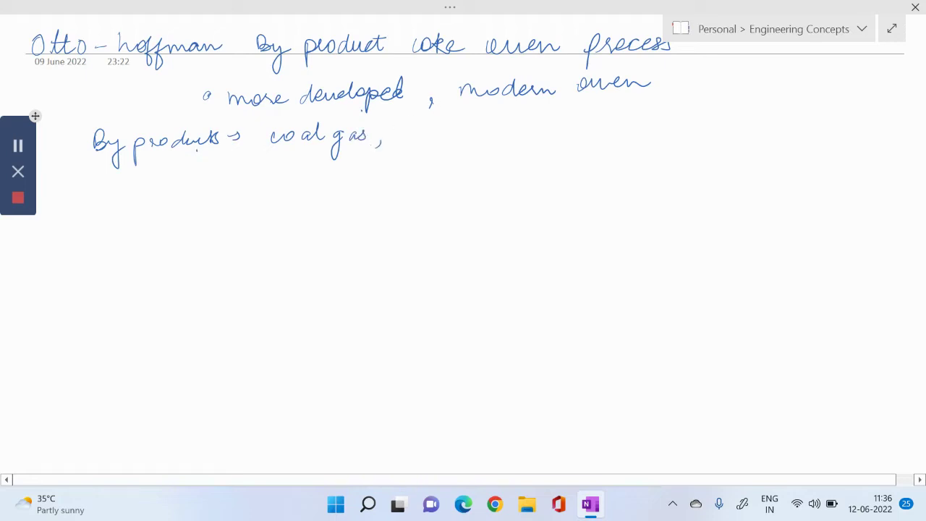
drag(411, 134, 485, 139)
mouse_move(487, 119)
mouse_down()
mouse_move(501, 138)
mouse_move(538, 136)
mouse_up()
mouse_move(534, 124)
mouse_down()
mouse_move(561, 134)
mouse_move(581, 127)
mouse_up()
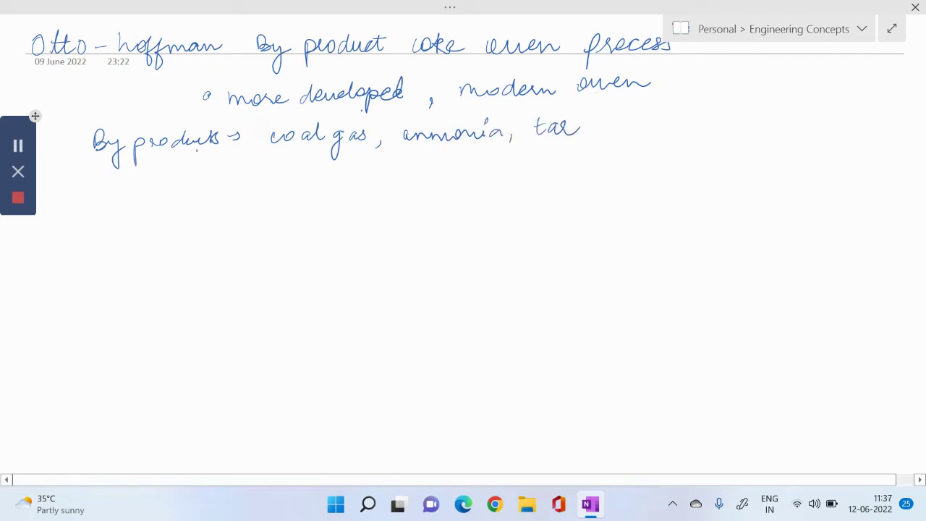
Add 'benzol oil – – etc.' and draw two underlines beneath the by-product list.
drag(596, 130, 718, 133)
drag(727, 127, 725, 132)
drag(745, 126, 785, 124)
drag(799, 123, 820, 126)
drag(818, 122, 833, 126)
click(839, 115)
click(846, 124)
drag(288, 157, 577, 149)
mouse_move(291, 175)
mouse_down()
mouse_move(673, 157)
mouse_move(693, 170)
mouse_up()
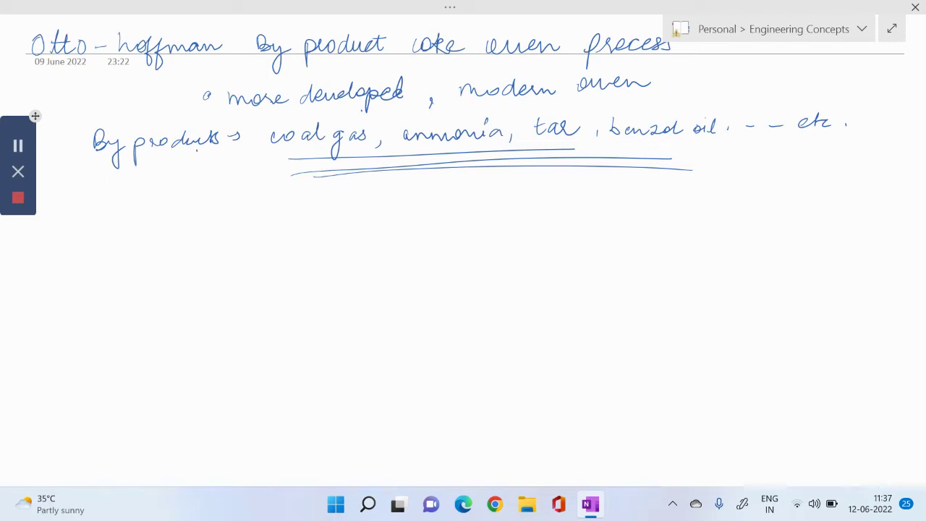
Handwrite '→ heat of waste gases is utilised' below the by-product list.
mouse_move(138, 215)
mouse_down()
mouse_move(294, 217)
mouse_move(298, 236)
mouse_move(339, 207)
mouse_move(387, 210)
mouse_up()
mouse_move(369, 203)
mouse_down()
mouse_move(412, 209)
mouse_move(411, 229)
mouse_up()
drag(433, 204, 462, 210)
mouse_move(469, 200)
mouse_down()
mouse_move(465, 211)
mouse_move(511, 209)
mouse_up()
mouse_move(519, 200)
mouse_down()
mouse_move(514, 209)
mouse_move(566, 208)
mouse_up()
click(512, 189)
mouse_move(563, 202)
mouse_down()
mouse_move(578, 195)
mouse_move(580, 208)
mouse_move(604, 208)
mouse_move(650, 187)
mouse_move(667, 216)
mouse_move(689, 187)
mouse_move(699, 207)
mouse_up()
click(579, 188)
click(604, 188)
Finish with '(Regenerative sys).' and add a hooked arrow to a double-underlined 'Exam imp'.
mouse_move(696, 202)
mouse_down()
mouse_move(703, 194)
mouse_move(707, 226)
mouse_move(731, 195)
mouse_move(841, 190)
mouse_move(852, 210)
mouse_move(871, 187)
mouse_move(879, 210)
mouse_up()
click(825, 185)
click(889, 196)
click(891, 201)
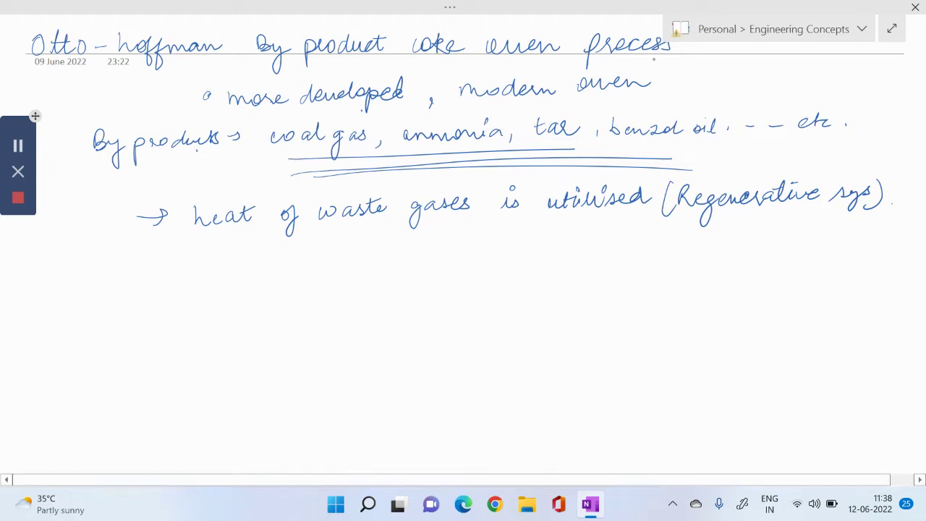
mouse_move(656, 61)
mouse_down()
mouse_move(703, 81)
mouse_move(718, 70)
mouse_move(739, 78)
mouse_move(813, 72)
mouse_up()
drag(692, 90, 819, 92)
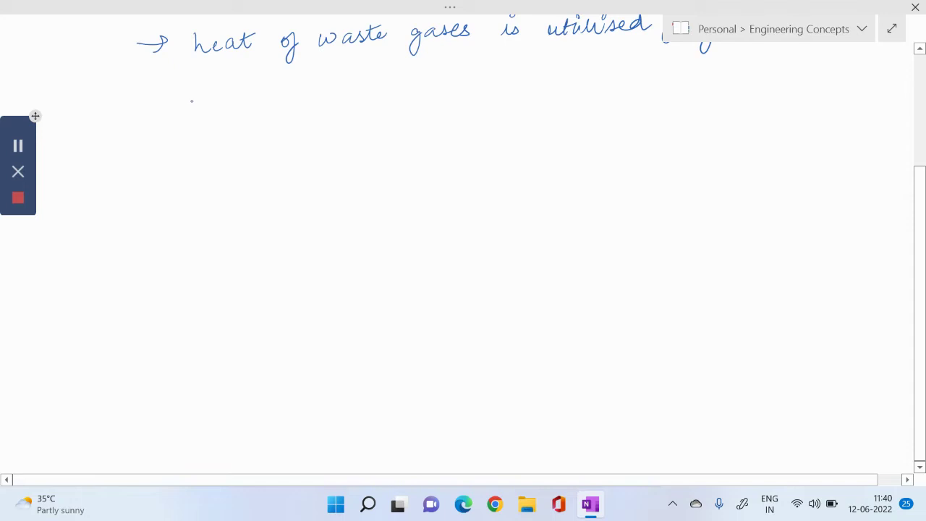
Draw three tall oven rectangles side by side and start vertical grid lines in the first.
drag(199, 108, 189, 212)
mouse_move(201, 106)
mouse_down()
mouse_move(248, 207)
mouse_move(174, 217)
mouse_up()
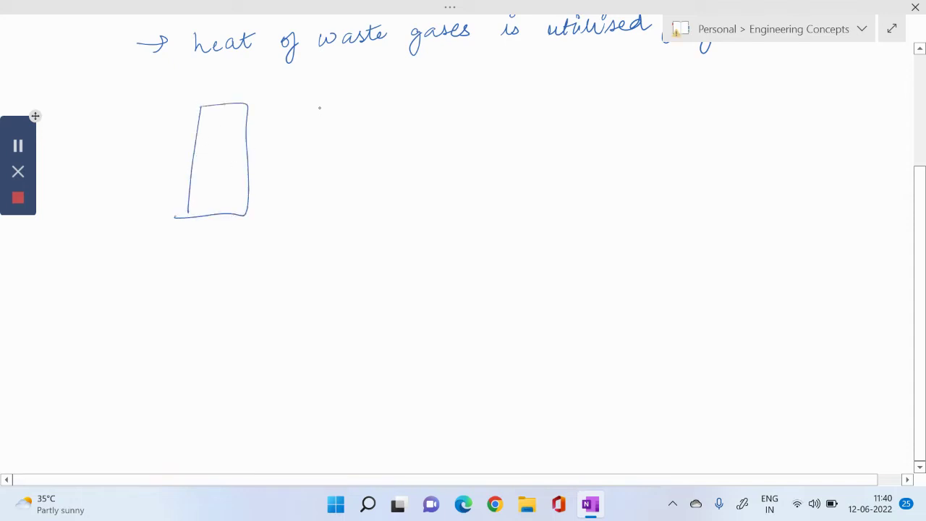
mouse_move(320, 107)
mouse_down()
mouse_move(312, 226)
mouse_move(378, 120)
mouse_move(298, 227)
mouse_up()
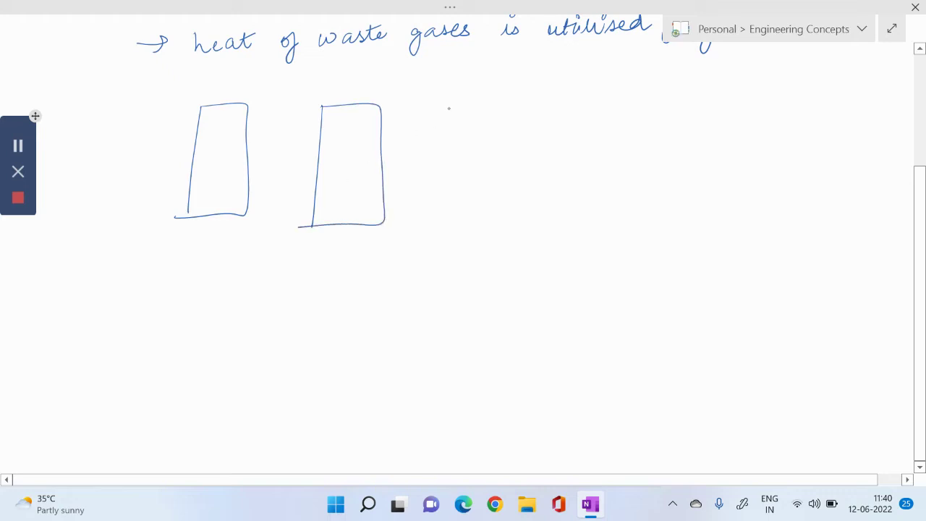
mouse_move(448, 107)
mouse_down()
mouse_move(438, 225)
mouse_move(524, 122)
mouse_move(438, 223)
mouse_up()
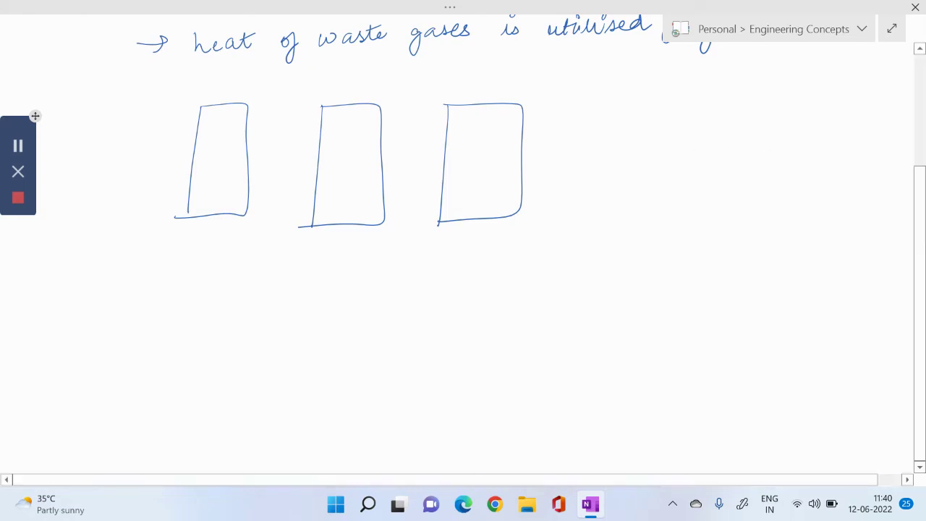
mouse_move(209, 110)
mouse_down()
mouse_move(203, 210)
mouse_move(217, 210)
mouse_up()
Fill all three oven boxes with criss-crossing grid lines.
mouse_move(194, 132)
mouse_down()
mouse_move(236, 129)
mouse_move(238, 147)
mouse_up()
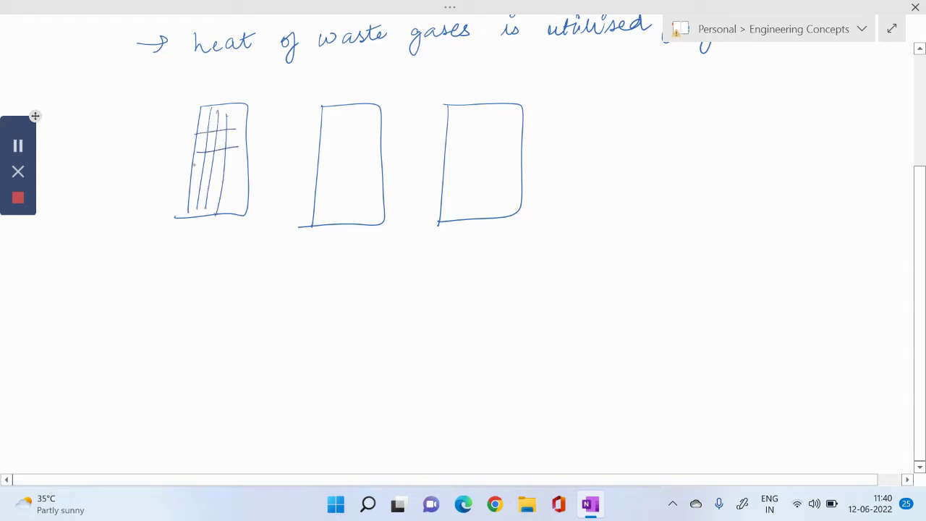
drag(193, 168, 235, 165)
drag(194, 188, 241, 184)
drag(197, 207, 233, 192)
mouse_move(337, 114)
mouse_down()
mouse_move(331, 218)
mouse_move(350, 210)
mouse_up()
drag(367, 116, 355, 216)
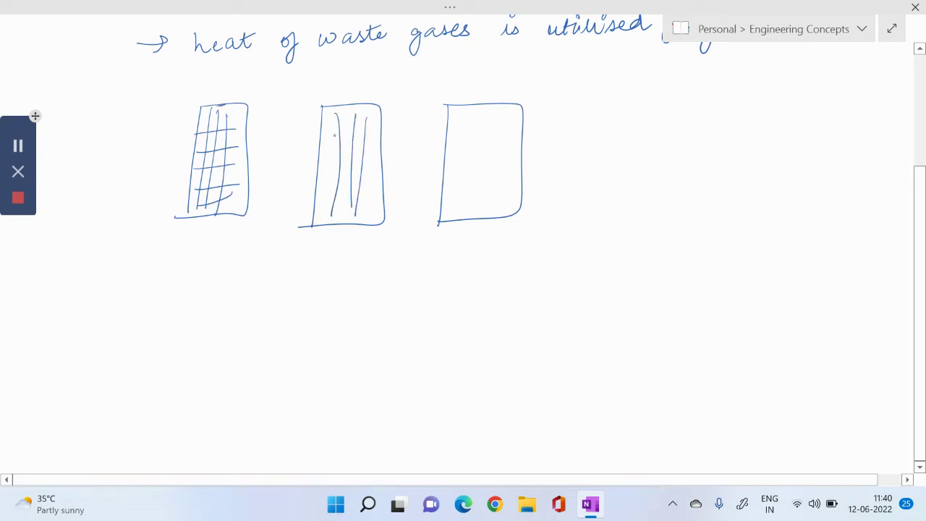
drag(326, 138, 369, 129)
drag(325, 160, 367, 153)
drag(323, 182, 365, 175)
drag(318, 202, 375, 194)
mouse_move(467, 114)
mouse_down()
mouse_move(456, 212)
mouse_move(471, 210)
mouse_up()
drag(501, 118, 488, 210)
drag(449, 137, 508, 131)
drag(449, 156, 501, 151)
drag(452, 170, 496, 167)
drag(445, 186, 498, 192)
drag(450, 206, 497, 202)
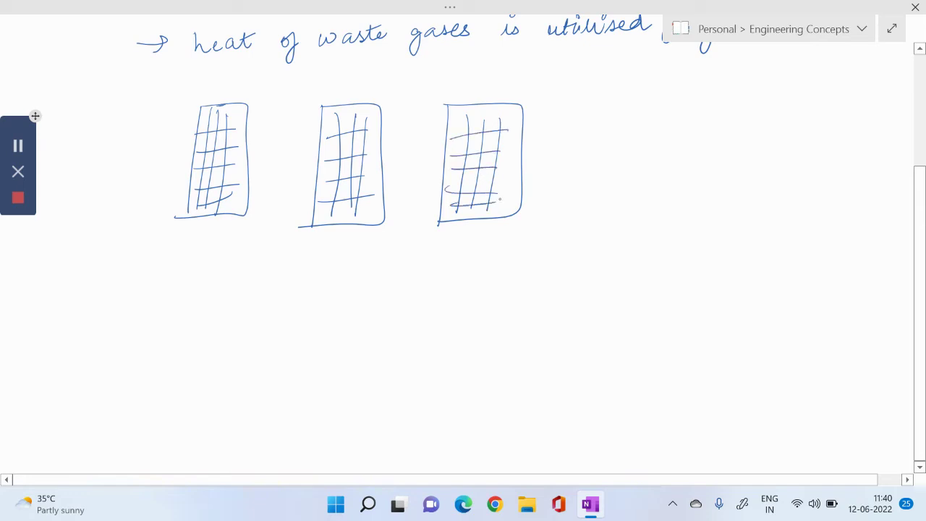
Join the boxes with ducts and add a pipe bending up-right, labelled 'coal gas'.
mouse_move(248, 119)
mouse_down()
mouse_move(322, 120)
mouse_move(291, 129)
mouse_move(318, 129)
mouse_up()
mouse_move(382, 119)
mouse_down()
mouse_move(439, 120)
mouse_move(391, 132)
mouse_move(444, 130)
mouse_move(446, 122)
mouse_move(445, 130)
mouse_up()
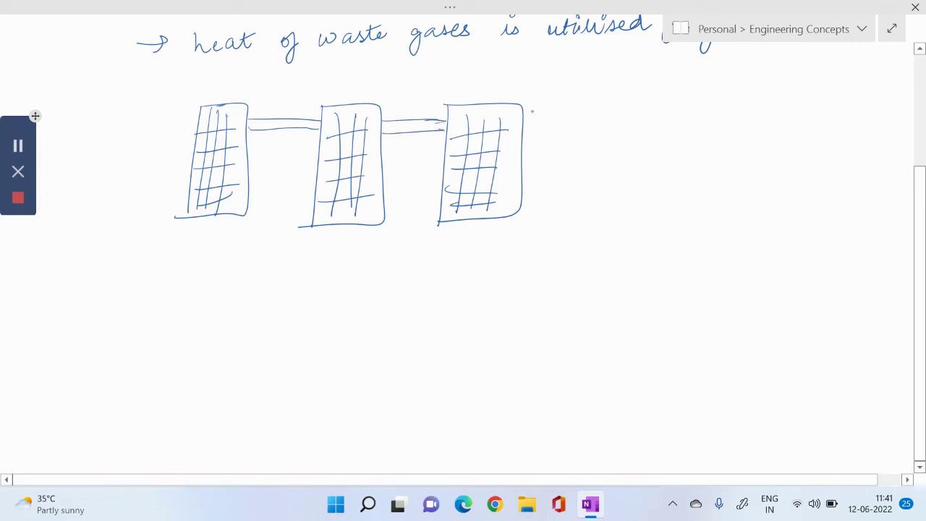
drag(524, 117, 617, 117)
drag(518, 133, 627, 134)
drag(619, 116, 693, 75)
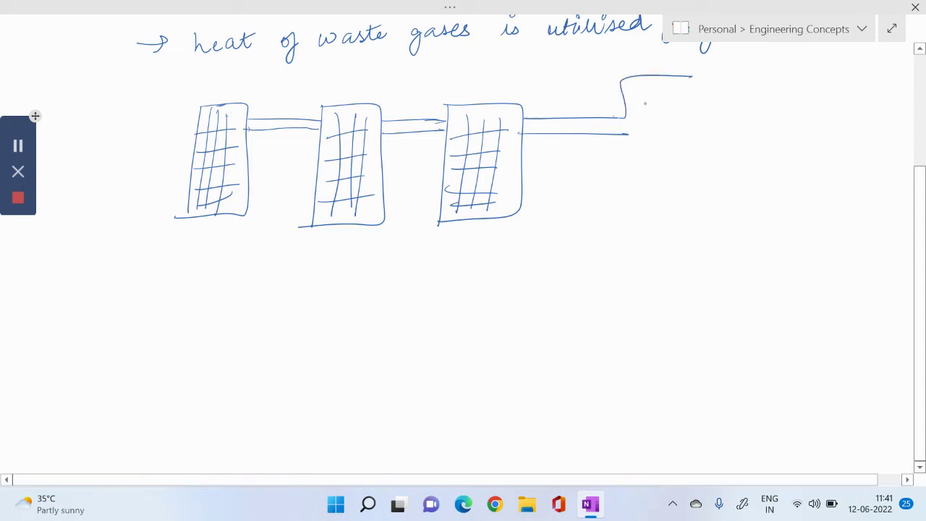
mouse_move(623, 133)
mouse_down()
mouse_move(693, 94)
mouse_move(677, 86)
mouse_move(726, 83)
mouse_up()
mouse_move(741, 76)
mouse_down()
mouse_move(736, 82)
mouse_move(746, 82)
mouse_up()
mouse_move(749, 78)
mouse_down()
mouse_move(774, 79)
mouse_move(777, 97)
mouse_move(811, 81)
mouse_move(799, 86)
mouse_up()
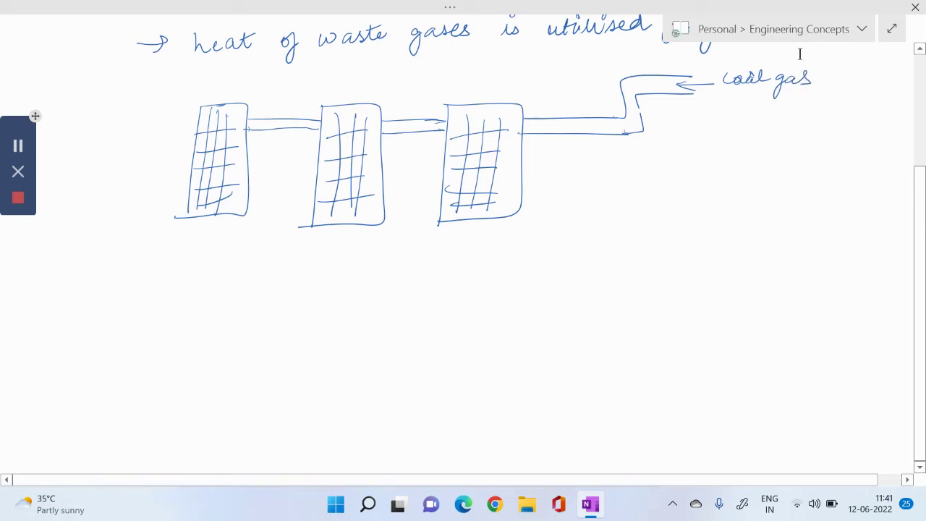
Draw a long box below the ovens, split into three cells filled with cross marks.
mouse_move(202, 282)
mouse_down()
mouse_move(479, 273)
mouse_move(203, 288)
mouse_move(248, 362)
mouse_move(481, 301)
mouse_move(479, 274)
mouse_up()
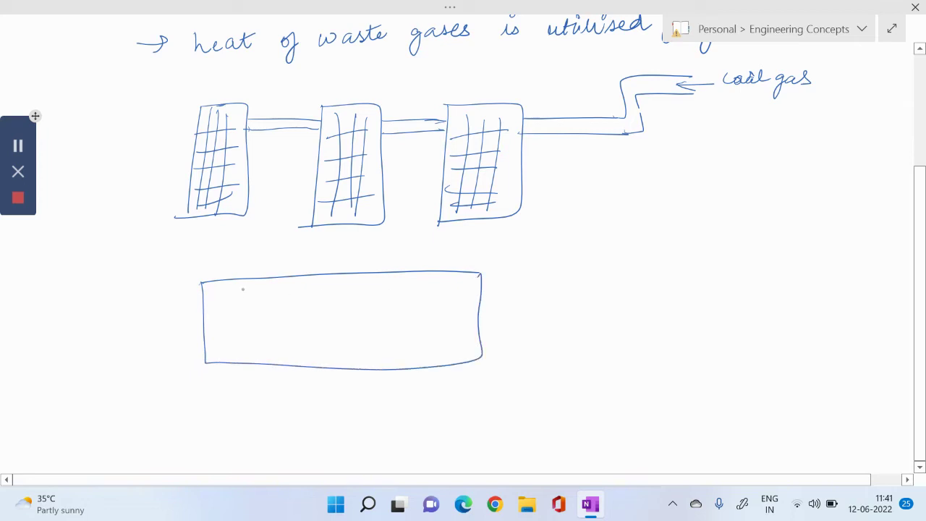
drag(273, 284, 273, 363)
drag(392, 275, 389, 362)
drag(213, 306, 263, 302)
mouse_move(225, 296)
mouse_down()
mouse_move(232, 316)
mouse_move(243, 311)
mouse_move(265, 332)
mouse_up()
drag(227, 327, 242, 348)
drag(296, 296, 396, 294)
mouse_move(319, 289)
mouse_down()
mouse_move(324, 308)
mouse_move(338, 309)
mouse_up()
mouse_move(307, 336)
mouse_down()
mouse_move(371, 334)
mouse_move(327, 348)
mouse_up()
drag(339, 324, 339, 342)
mouse_move(401, 297)
mouse_down()
mouse_move(470, 291)
mouse_move(427, 315)
mouse_up()
drag(436, 285, 439, 310)
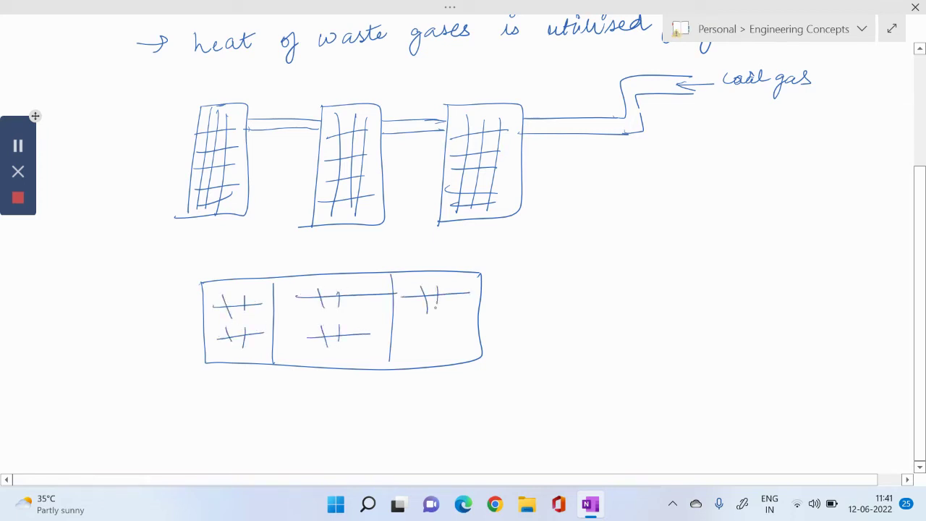
drag(402, 345, 475, 340)
drag(420, 327, 425, 351)
drag(438, 324, 439, 353)
Add a double leader line from the right cell labelled 'heat regenerator'.
drag(427, 295, 650, 250)
mouse_move(443, 294)
mouse_down()
mouse_move(653, 247)
mouse_move(696, 247)
mouse_up()
drag(702, 232, 706, 245)
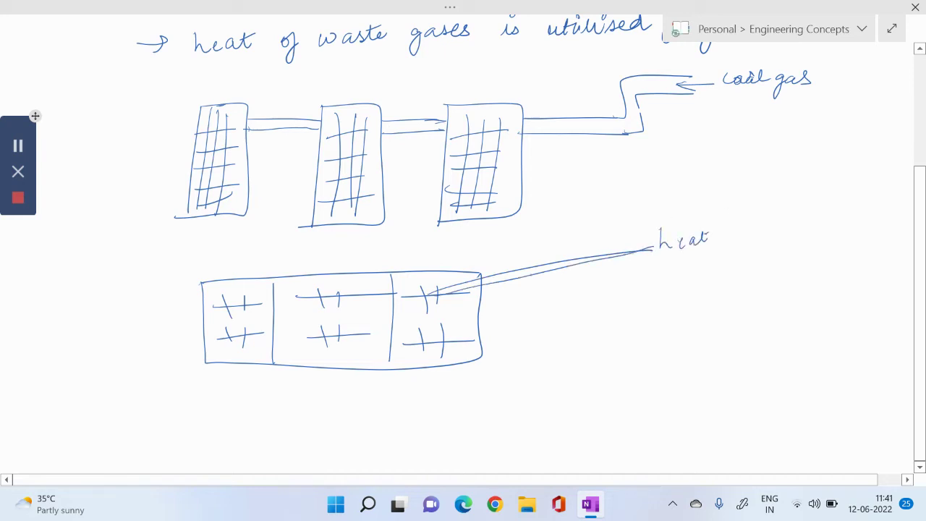
mouse_move(726, 236)
mouse_down()
mouse_move(765, 226)
mouse_move(760, 248)
mouse_up()
mouse_move(772, 226)
mouse_down()
mouse_move(851, 215)
mouse_move(846, 206)
mouse_up()
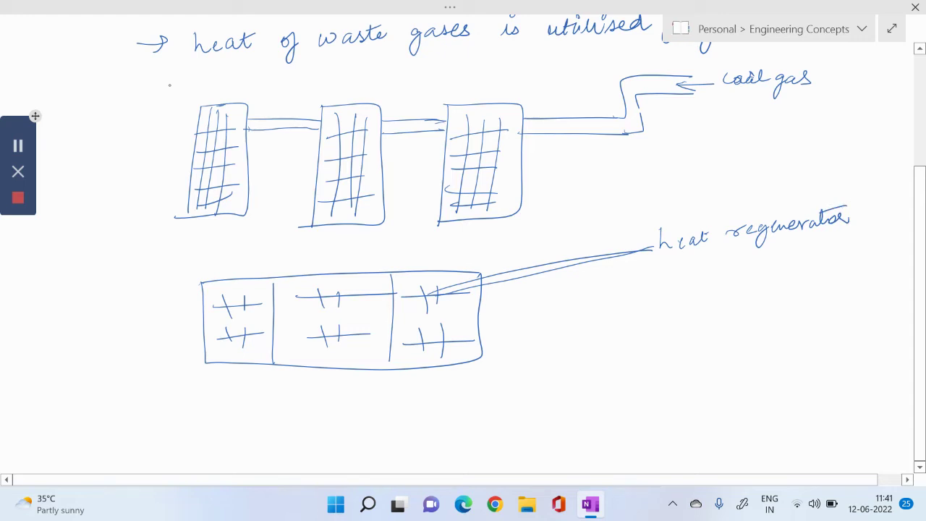
Draw an outline enclosing ovens and regenerator, deleting a stray stroke, and start a pipe leg.
mouse_move(157, 69)
mouse_down()
mouse_move(558, 65)
mouse_move(563, 179)
mouse_move(505, 252)
mouse_move(520, 373)
mouse_up()
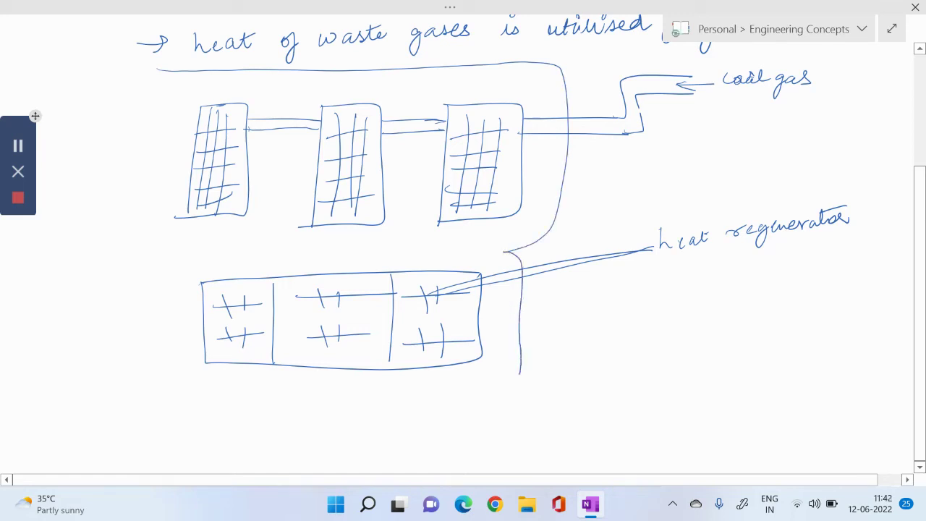
mouse_move(132, 79)
mouse_down()
mouse_move(119, 266)
mouse_move(135, 294)
mouse_move(135, 374)
mouse_move(174, 392)
mouse_move(211, 392)
mouse_up()
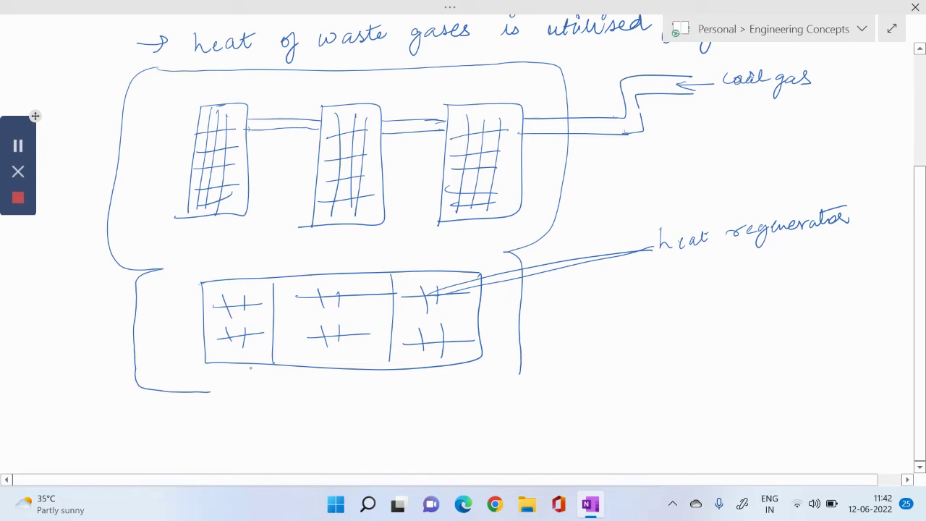
drag(518, 368, 449, 386)
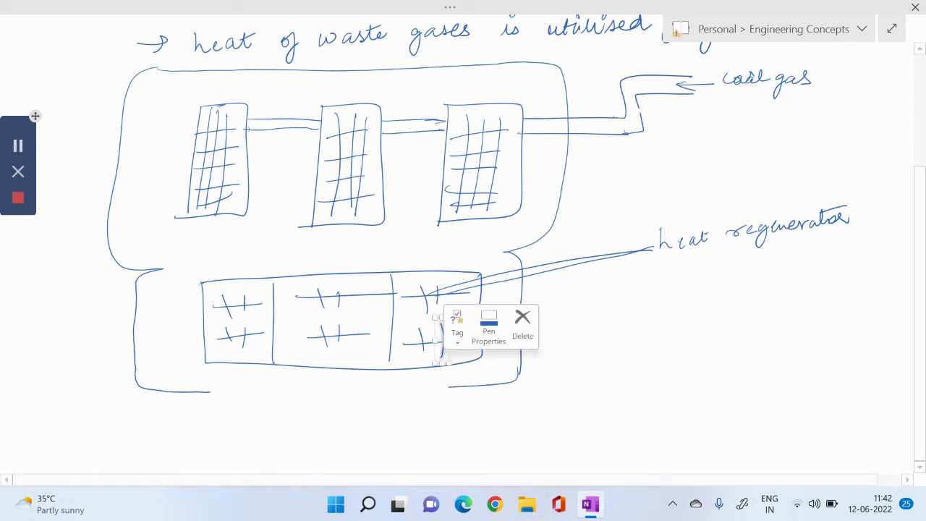
right_click(441, 340)
drag(211, 392, 148, 427)
key(Delete)
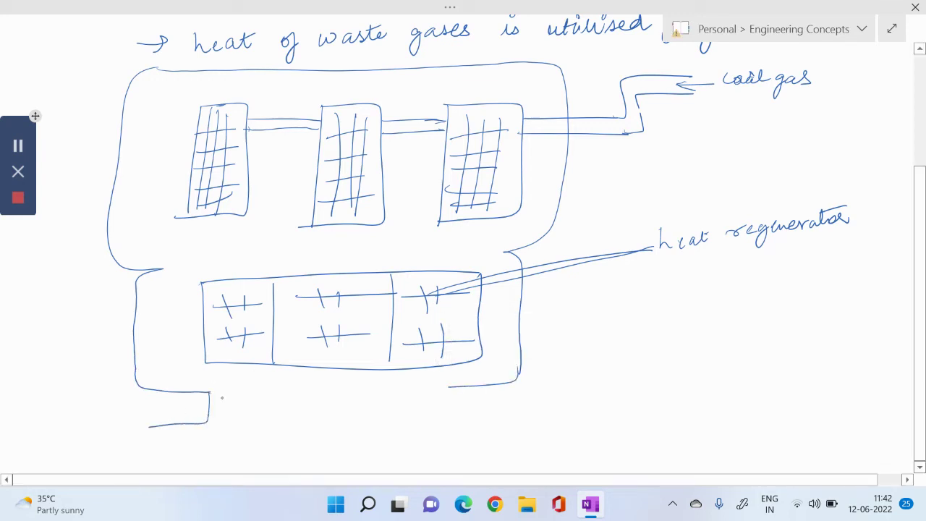
mouse_move(224, 394)
mouse_down()
mouse_move(223, 437)
mouse_move(156, 441)
mouse_up()
Draw pipe legs running down from beneath the regenerator box.
drag(449, 387, 528, 415)
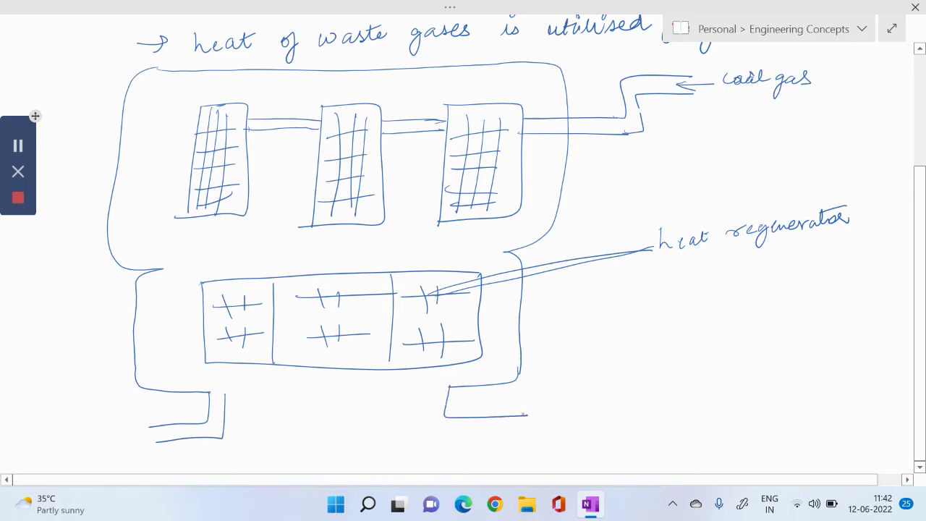
drag(432, 387, 514, 433)
mouse_move(427, 388)
mouse_down()
mouse_move(355, 393)
mouse_move(349, 432)
mouse_up()
mouse_move(337, 391)
mouse_down()
mouse_move(332, 433)
mouse_move(291, 441)
mouse_up()
mouse_move(269, 440)
mouse_down()
mouse_move(274, 398)
mouse_move(221, 393)
mouse_up()
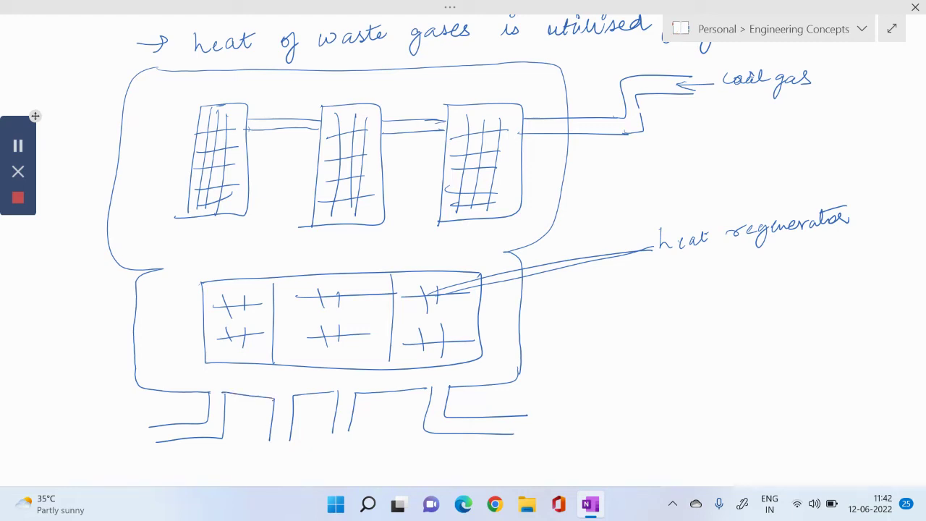
Add two small up-arrows on the pipes and label them 'Air producer gas'.
drag(279, 436, 282, 447)
drag(341, 430, 346, 438)
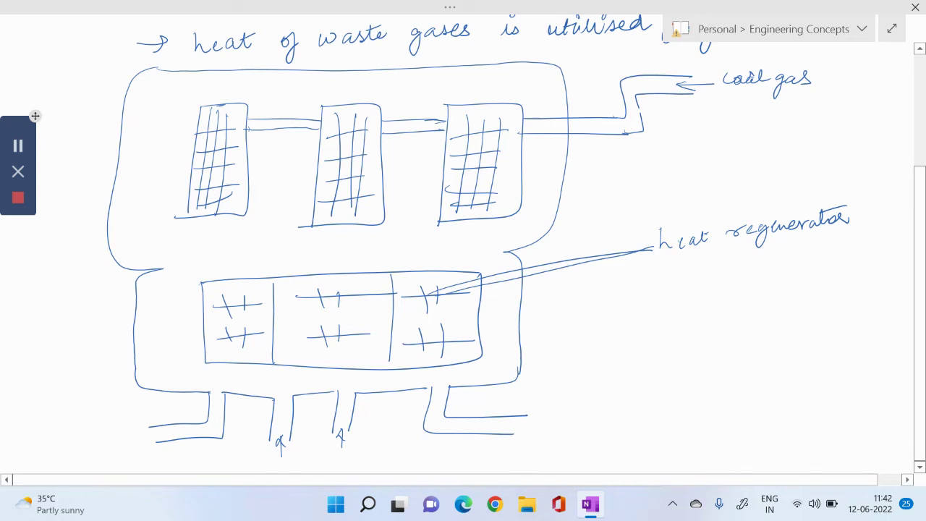
mouse_move(360, 456)
mouse_down()
mouse_move(368, 445)
mouse_move(372, 454)
mouse_move(462, 449)
mouse_move(472, 469)
mouse_move(486, 454)
mouse_up()
drag(499, 446, 498, 455)
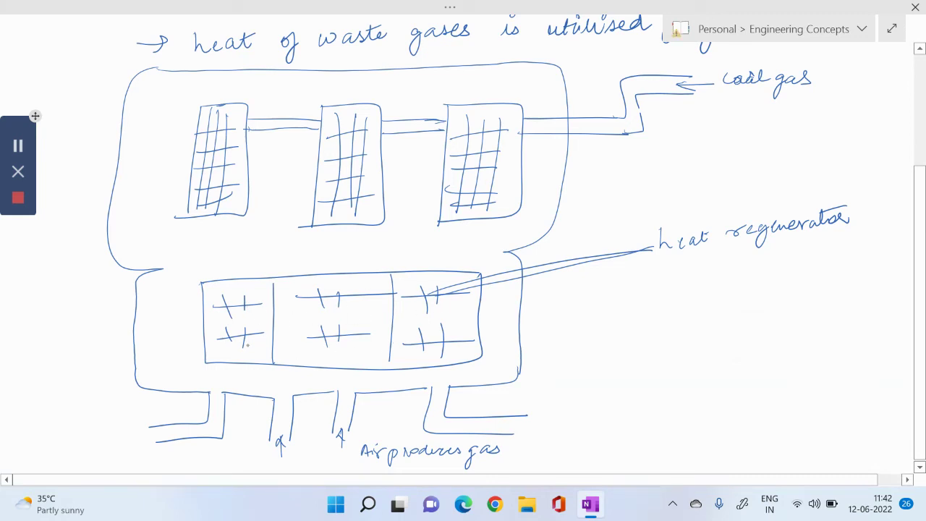
Draw gas-flow arrows up the sides, between the chambers and over the third chamber.
mouse_move(243, 374)
mouse_down()
mouse_move(217, 374)
mouse_move(181, 290)
mouse_move(189, 312)
mouse_up()
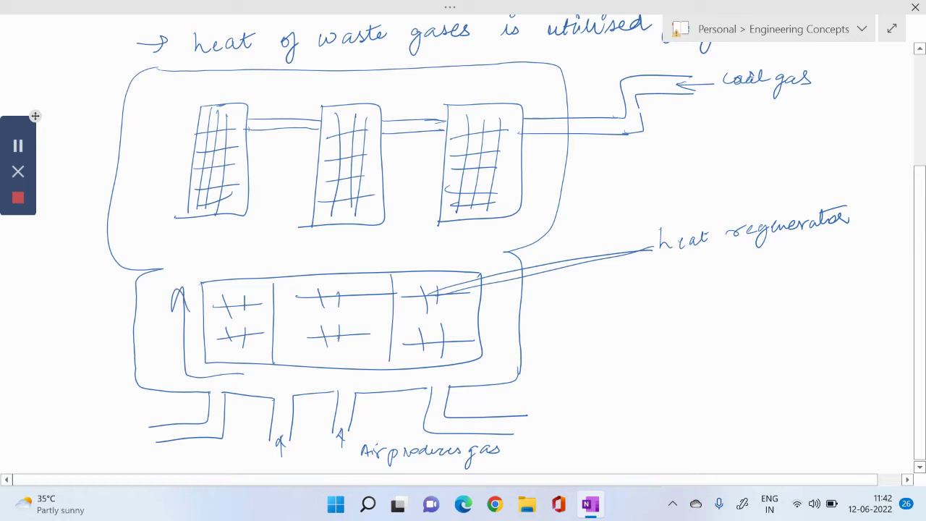
mouse_move(419, 379)
mouse_down()
mouse_move(491, 264)
mouse_move(506, 279)
mouse_up()
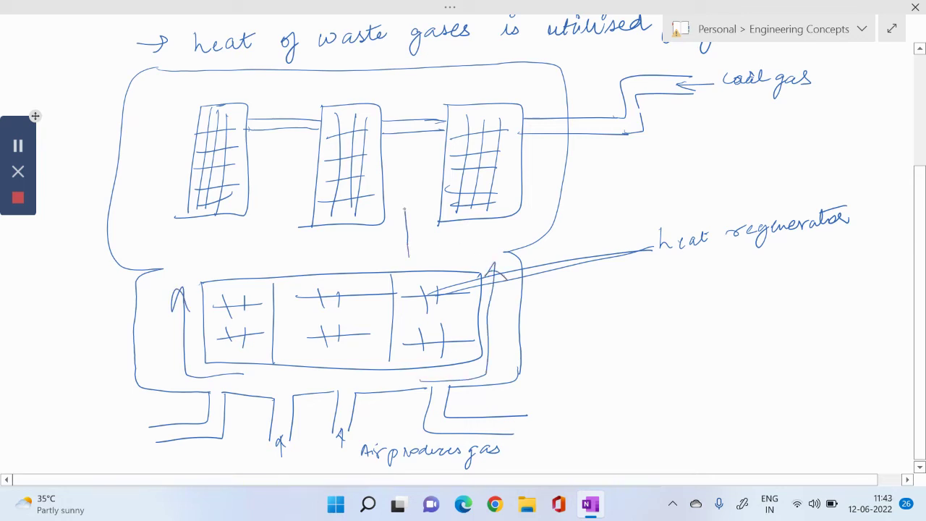
mouse_move(409, 257)
mouse_down()
mouse_move(404, 166)
mouse_move(424, 185)
mouse_up()
mouse_move(276, 232)
mouse_down()
mouse_move(275, 184)
mouse_move(290, 194)
mouse_up()
mouse_move(279, 168)
mouse_down()
mouse_move(278, 145)
mouse_move(285, 160)
mouse_up()
mouse_move(280, 102)
mouse_down()
mouse_move(220, 90)
mouse_move(196, 100)
mouse_move(158, 173)
mouse_up()
drag(141, 172, 163, 181)
mouse_move(406, 98)
mouse_down()
mouse_move(526, 72)
mouse_move(539, 88)
mouse_up()
mouse_move(546, 148)
mouse_down()
mouse_move(536, 197)
mouse_move(548, 193)
mouse_up()
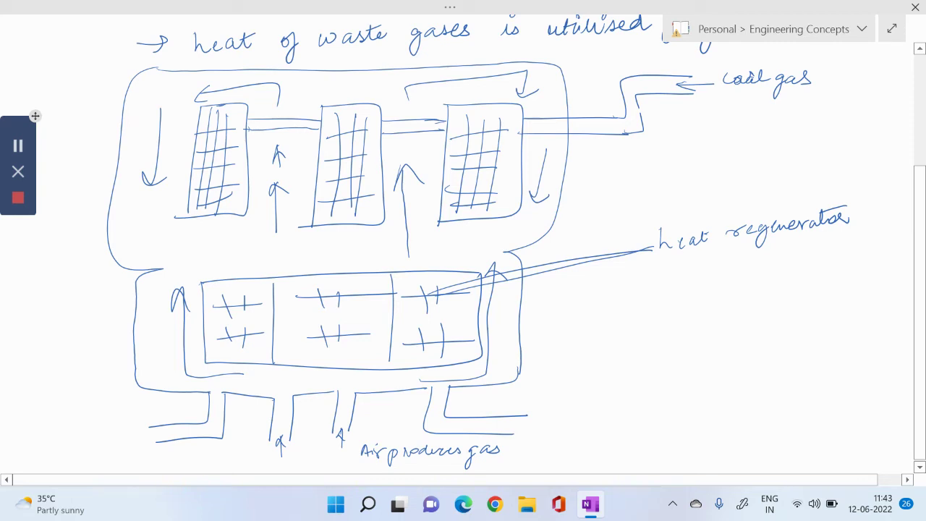
click(526, 209)
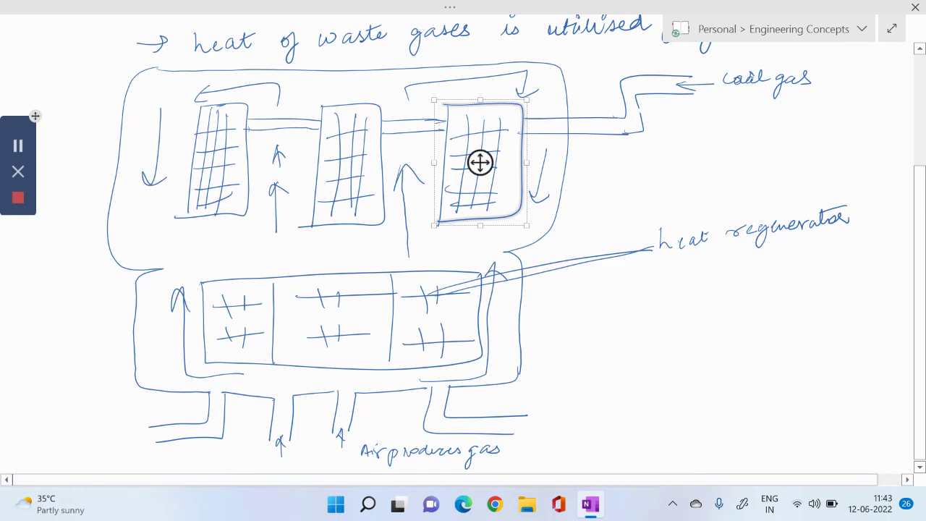
Draw outward arrows at both bottom corners and label the right one 'waste gases of chimney'.
mouse_move(172, 430)
mouse_down()
mouse_move(110, 443)
mouse_move(128, 447)
mouse_up()
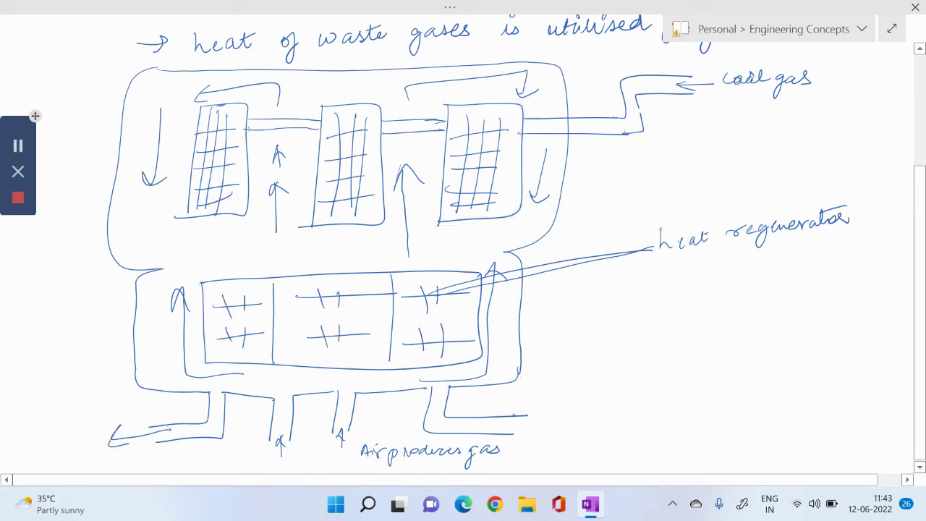
drag(504, 427, 579, 421)
mouse_move(577, 415)
mouse_down()
mouse_move(581, 432)
mouse_move(619, 404)
mouse_move(651, 413)
mouse_up()
mouse_move(645, 405)
mouse_down()
mouse_move(673, 403)
mouse_move(704, 426)
mouse_up()
mouse_move(726, 400)
mouse_down()
mouse_move(795, 386)
mouse_move(791, 417)
mouse_up()
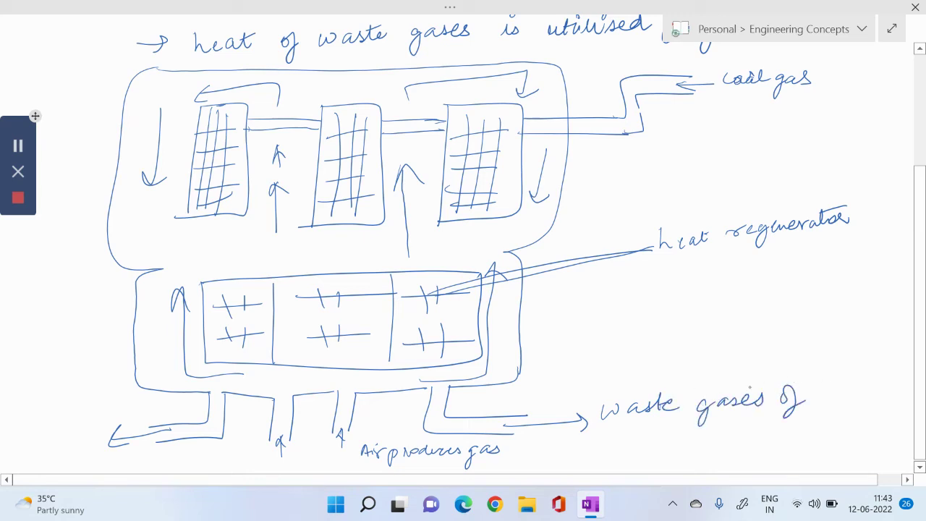
mouse_move(665, 434)
mouse_down()
mouse_move(675, 443)
mouse_move(740, 438)
mouse_move(753, 454)
mouse_up()
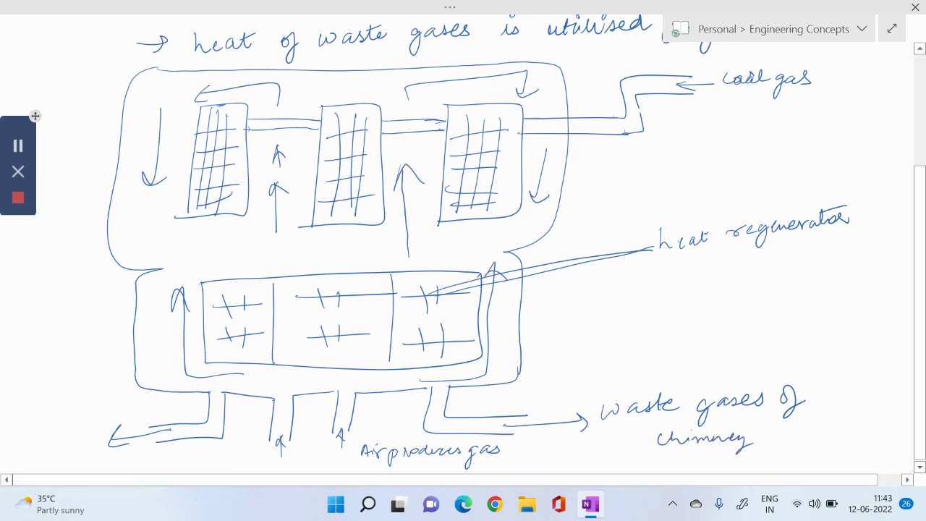
Label the bottom-left outlet 'waste gases of chimney'.
mouse_move(10, 404)
mouse_down()
mouse_move(16, 416)
mouse_move(64, 392)
mouse_move(87, 397)
mouse_up()
mouse_move(34, 423)
mouse_down()
mouse_move(26, 444)
mouse_move(56, 419)
mouse_move(109, 404)
mouse_up()
mouse_move(48, 438)
mouse_down()
mouse_move(42, 456)
mouse_move(100, 427)
mouse_up()
drag(95, 429, 97, 460)
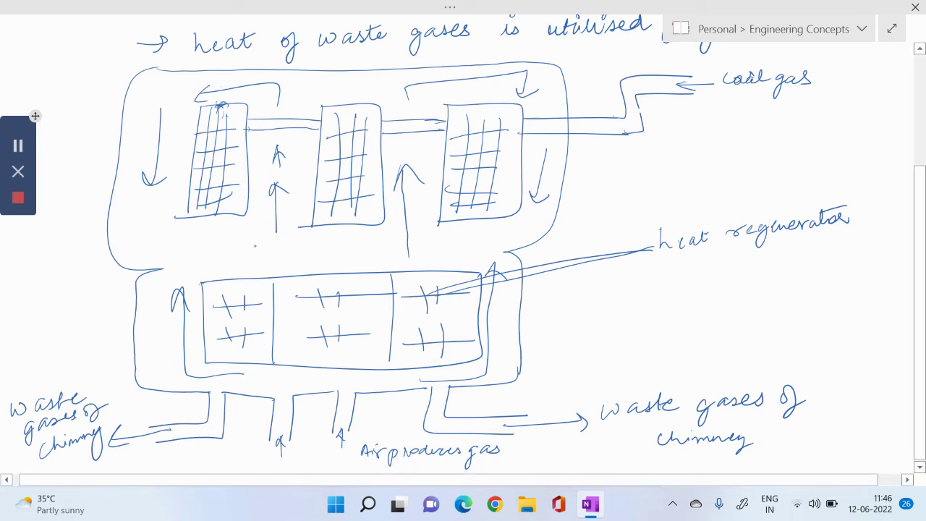
mouse_move(255, 240)
mouse_down()
mouse_move(246, 257)
mouse_move(356, 246)
mouse_up()
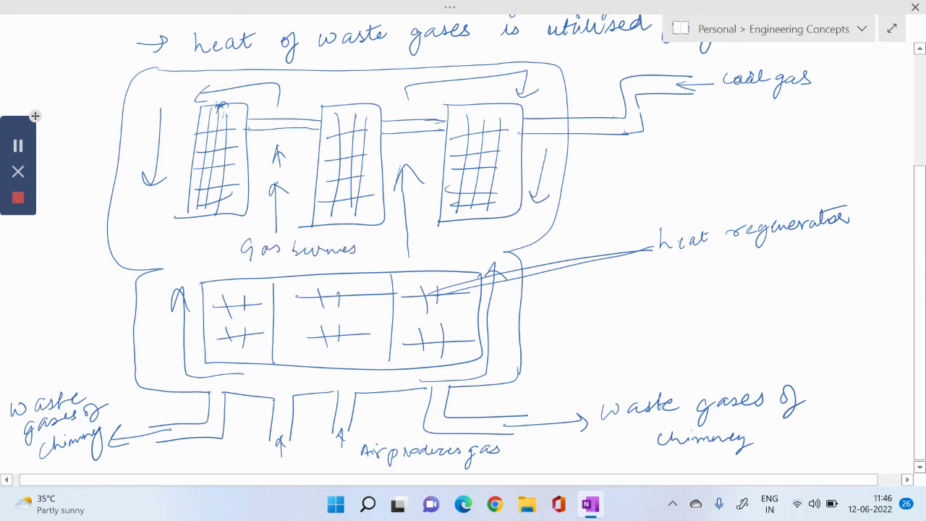
Finish the note 'Gas burnes here' under the chambers, undoing a stray ink dot.
mouse_move(387, 233)
mouse_down()
mouse_move(398, 249)
mouse_move(407, 239)
mouse_move(440, 246)
mouse_up()
click(446, 245)
key(ctrl+z)
Write '→ 17 - 18 hrs' in the margin and underline it.
drag(601, 308, 668, 299)
mouse_move(671, 284)
mouse_down()
mouse_move(675, 298)
mouse_move(697, 289)
mouse_up()
mouse_move(708, 282)
mouse_down()
mouse_move(721, 295)
mouse_move(771, 285)
mouse_up()
mouse_move(655, 308)
mouse_down()
mouse_move(791, 293)
mouse_move(799, 308)
mouse_up()
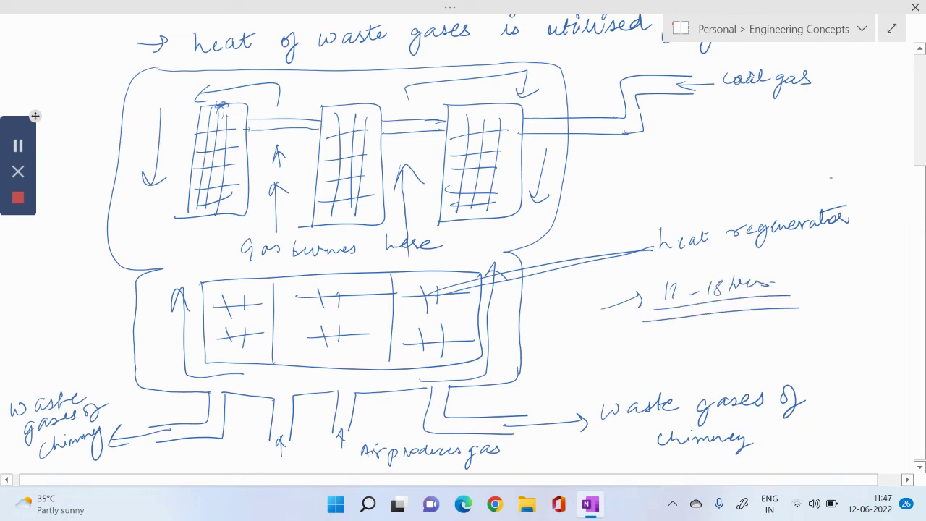
Write 'coke' with an arrow leading to 'Quenching (cool down process)'.
mouse_move(753, 130)
mouse_down()
mouse_move(763, 145)
mouse_move(782, 145)
mouse_up()
mouse_move(789, 122)
mouse_down()
mouse_move(782, 148)
mouse_move(809, 134)
mouse_move(823, 142)
mouse_move(867, 197)
mouse_move(879, 234)
mouse_up()
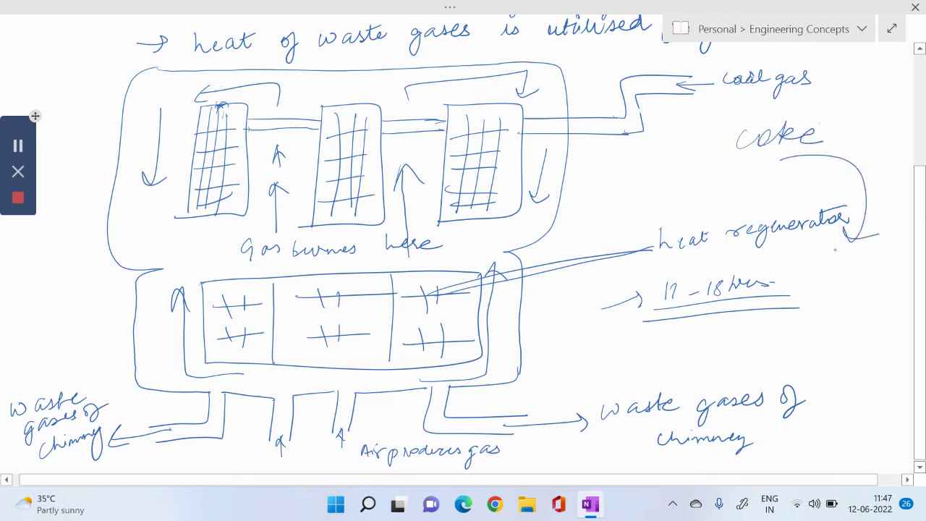
mouse_move(815, 255)
mouse_down()
mouse_move(808, 268)
mouse_move(851, 275)
mouse_move(877, 260)
mouse_move(886, 276)
mouse_move(887, 265)
mouse_up()
mouse_move(886, 278)
mouse_down()
mouse_move(902, 271)
mouse_move(901, 294)
mouse_up()
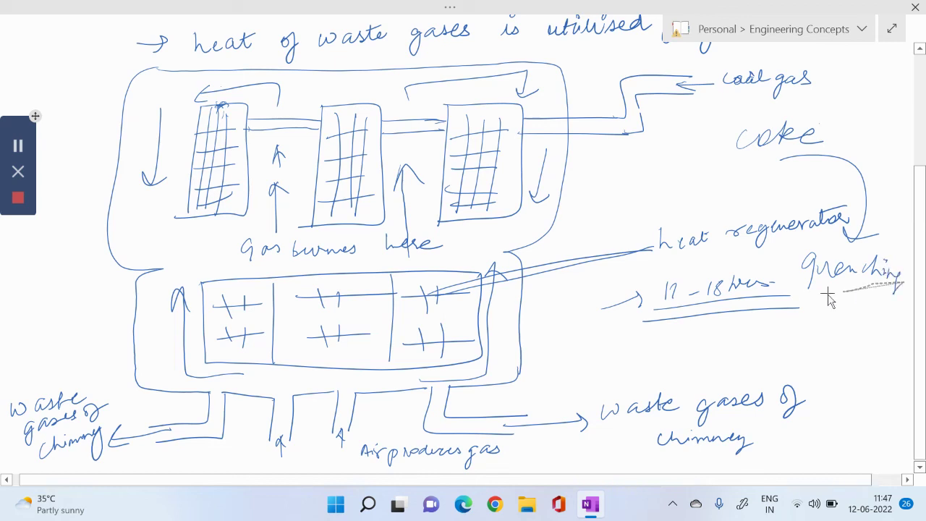
click(822, 287)
drag(810, 289, 806, 330)
mouse_move(830, 301)
mouse_down()
mouse_move(824, 314)
mouse_move(868, 314)
mouse_move(822, 337)
mouse_move(870, 338)
mouse_move(826, 369)
mouse_up()
drag(828, 352, 883, 358)
mouse_move(888, 298)
mouse_down()
mouse_move(893, 353)
mouse_move(874, 374)
mouse_up()
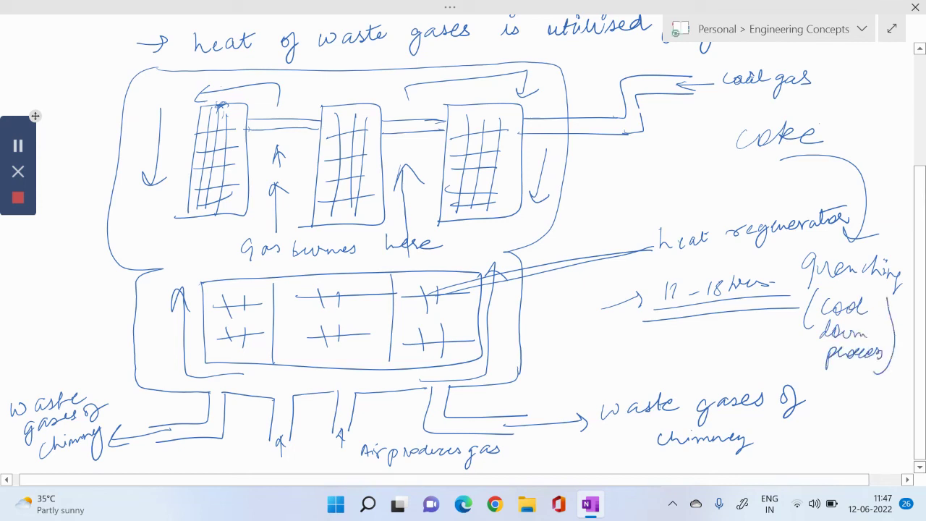
Handwrite the first quenching method, '→ Spray water (wet quenching)', below the diagram.
scroll(464, 246, down, 4)
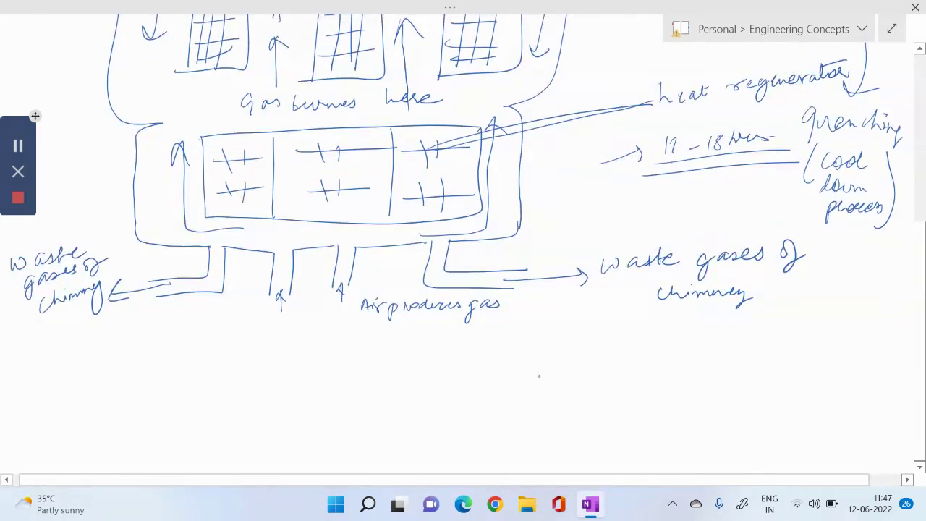
drag(536, 377, 593, 368)
drag(590, 360, 580, 389)
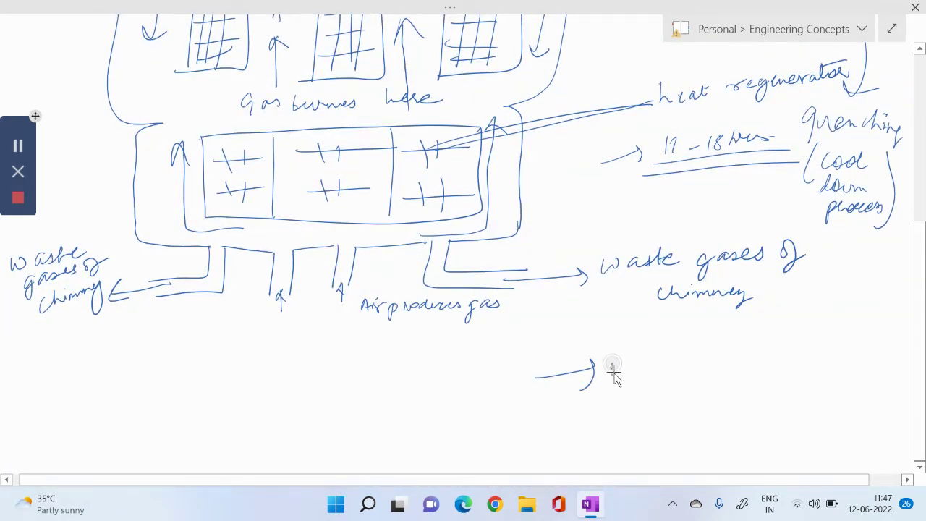
drag(623, 355, 621, 376)
mouse_move(630, 363)
mouse_down()
mouse_move(628, 392)
mouse_move(648, 371)
mouse_up()
mouse_move(644, 375)
mouse_down()
mouse_move(666, 366)
mouse_move(676, 394)
mouse_up()
click(710, 360)
drag(708, 360, 743, 366)
mouse_move(748, 348)
mouse_down()
mouse_move(745, 365)
mouse_move(773, 354)
mouse_up()
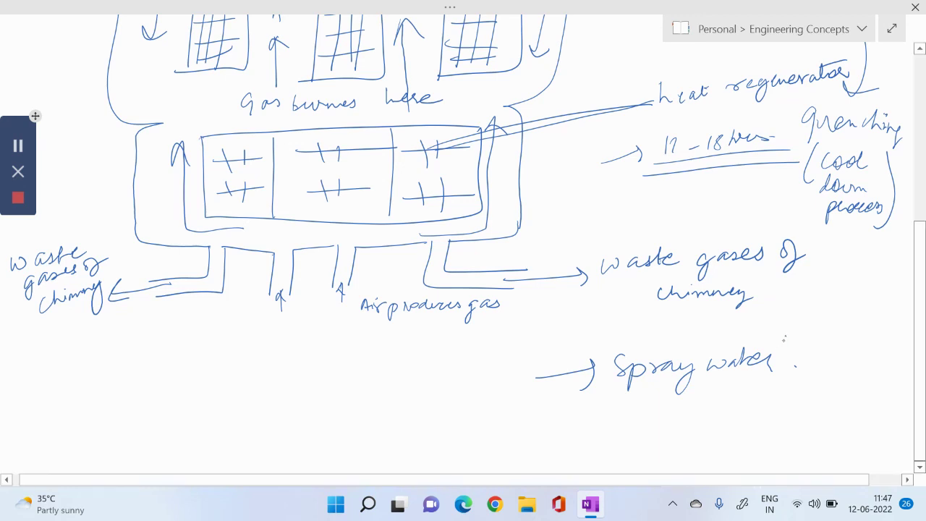
drag(784, 336, 781, 370)
mouse_move(789, 350)
mouse_down()
mouse_move(819, 349)
mouse_move(829, 337)
mouse_up()
mouse_move(825, 336)
mouse_down()
mouse_move(836, 357)
mouse_move(878, 337)
mouse_move(876, 367)
mouse_up()
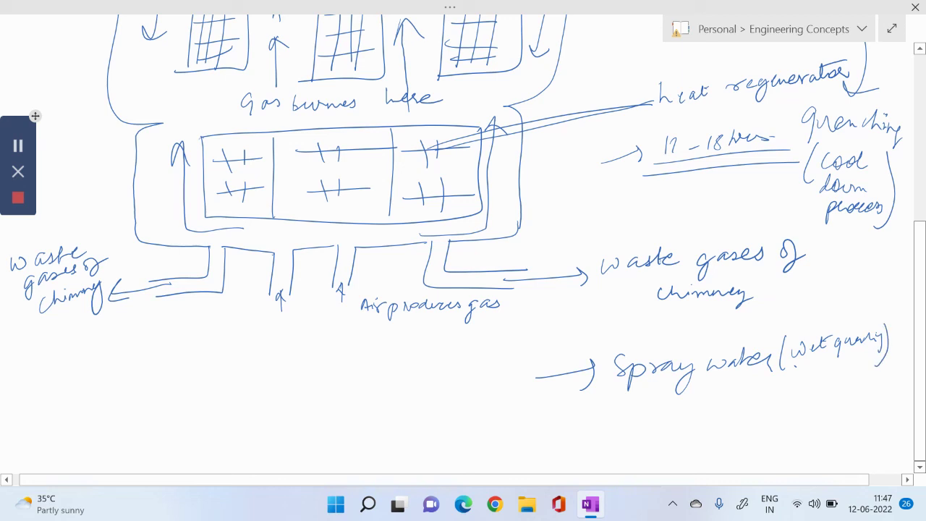
Write '→ N2 (dry quenching)' with a curved arrow leading to 'good quality coke'.
mouse_move(523, 417)
mouse_down()
mouse_move(555, 412)
mouse_move(537, 427)
mouse_move(584, 424)
mouse_move(602, 405)
mouse_move(621, 422)
mouse_move(639, 415)
mouse_move(660, 430)
mouse_move(689, 395)
mouse_move(753, 405)
mouse_move(797, 395)
mouse_move(803, 382)
mouse_move(823, 411)
mouse_move(811, 433)
mouse_up()
mouse_move(592, 428)
mouse_down()
mouse_move(626, 443)
mouse_move(626, 458)
mouse_up()
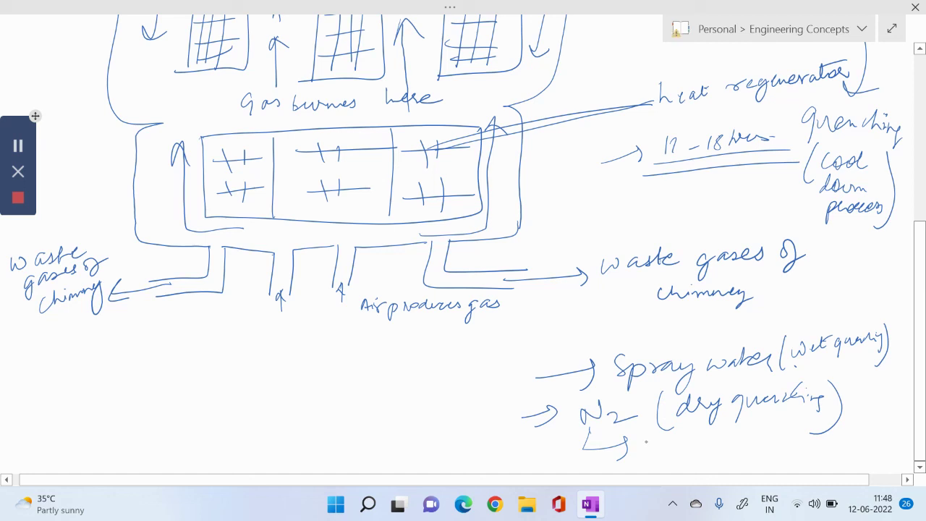
mouse_move(646, 445)
mouse_down()
mouse_move(656, 459)
mouse_move(693, 440)
mouse_move(753, 437)
mouse_move(764, 460)
mouse_move(800, 446)
mouse_move(813, 453)
mouse_move(828, 439)
mouse_move(825, 451)
mouse_up()
scroll(464, 260, down, 3)
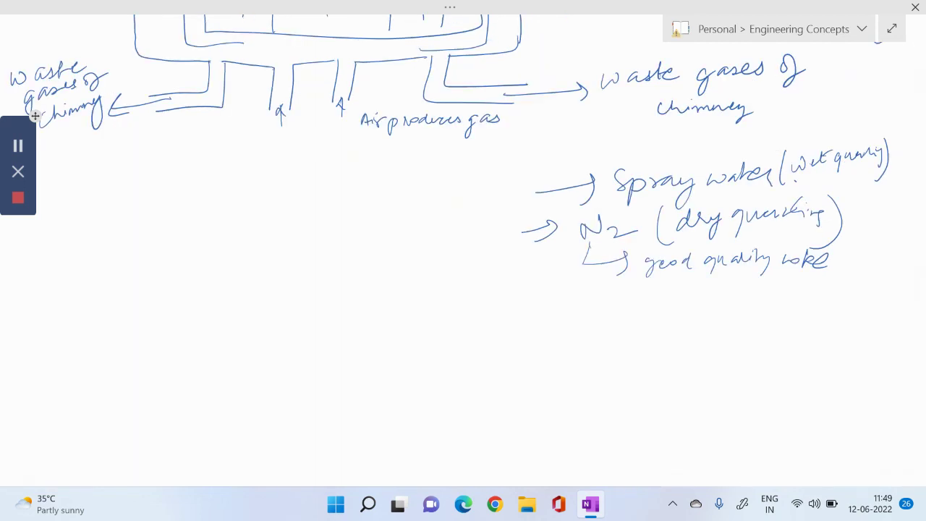
Handwrite 'yeild of coke' at the left below the quenching notes.
mouse_move(58, 291)
mouse_down()
mouse_move(66, 317)
mouse_move(103, 292)
mouse_move(116, 301)
mouse_up()
mouse_move(140, 282)
mouse_down()
mouse_move(135, 301)
mouse_move(155, 297)
mouse_up()
mouse_move(165, 285)
mouse_down()
mouse_move(161, 317)
mouse_move(205, 298)
mouse_up()
drag(201, 285, 218, 300)
Complete the note with '- 75%', rewriting the 5 more clearly.
drag(229, 281, 230, 298)
mouse_move(249, 288)
mouse_down()
mouse_move(295, 306)
mouse_move(321, 285)
mouse_up()
mouse_move(324, 278)
mouse_down()
mouse_move(324, 298)
mouse_move(340, 274)
mouse_move(353, 299)
mouse_up()
drag(352, 275, 381, 291)
drag(320, 273, 336, 275)
mouse_move(321, 278)
mouse_down()
mouse_move(323, 295)
mouse_move(304, 304)
mouse_up()
drag(327, 277, 321, 293)
drag(321, 293, 300, 304)
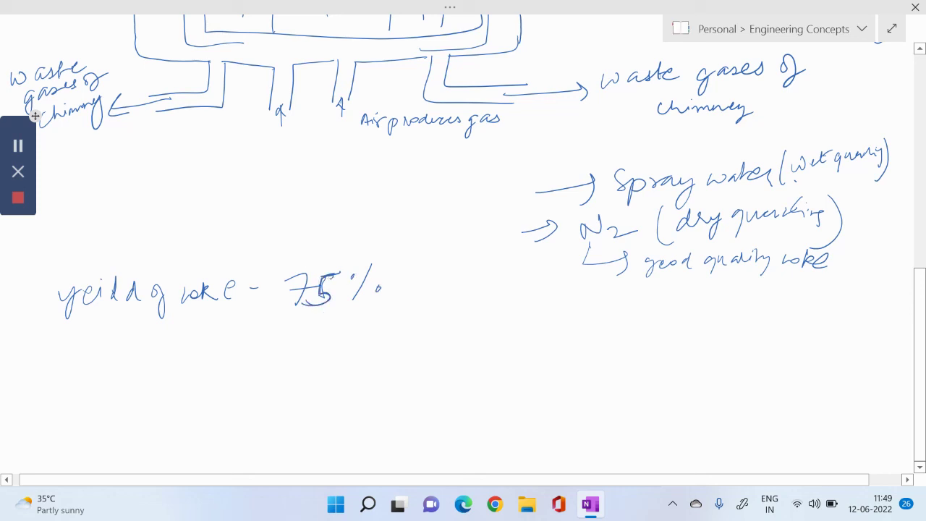
scroll(463, 261, down, 3)
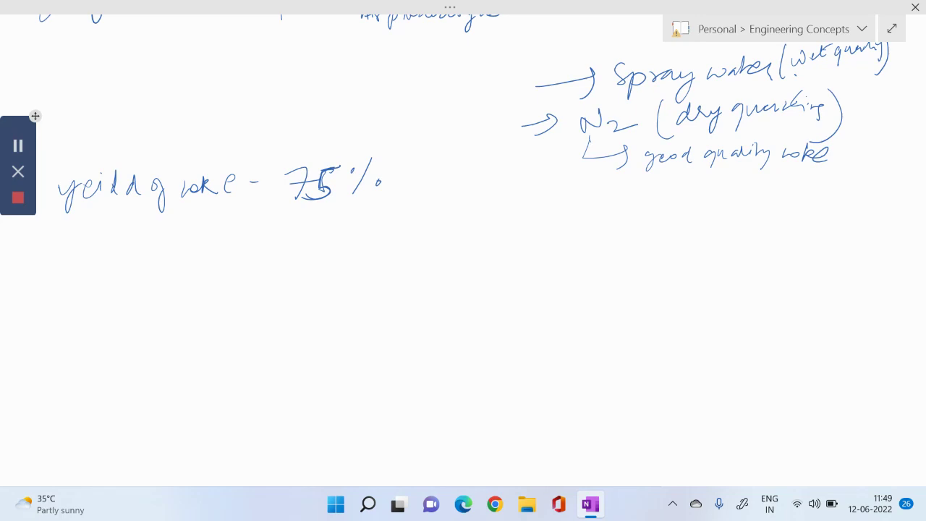